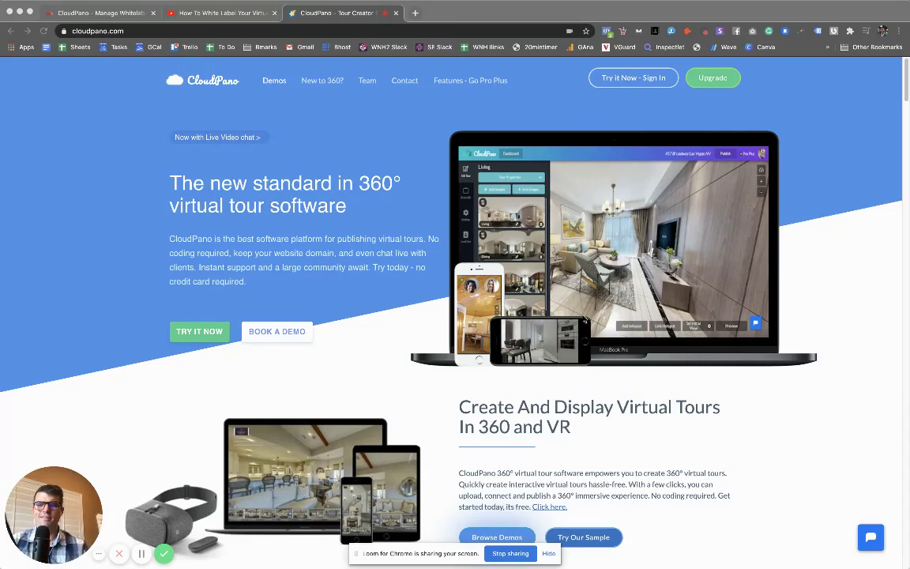
- Browse the cloudpano.com homepage, then switch to the 'CloudPano - Manage Whitelabel URL' tab
scroll(134, 304, down, 5)
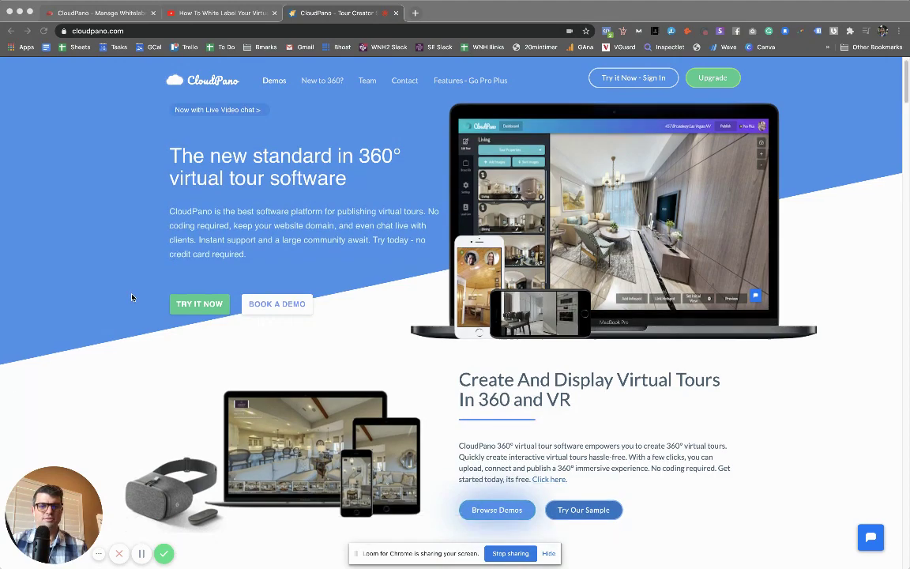
scroll(120, 296, down, 3)
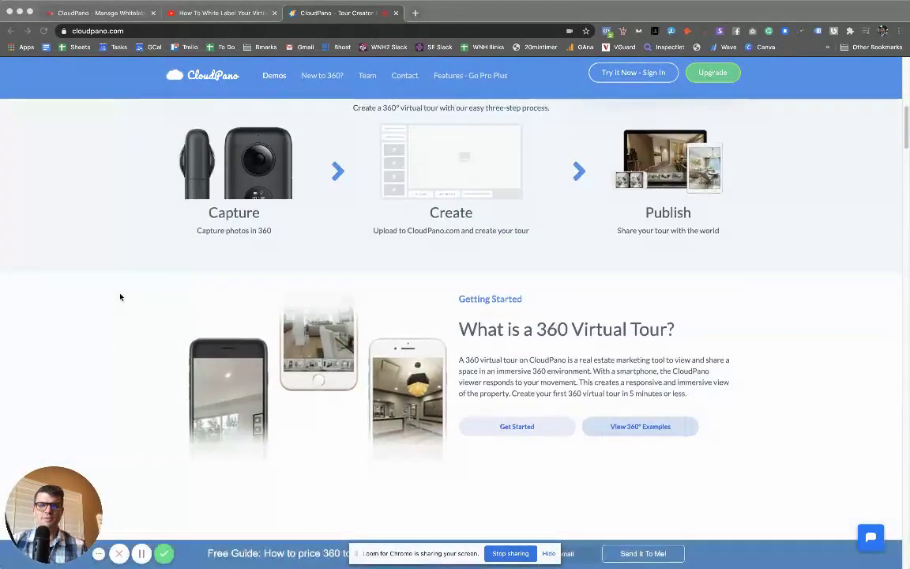
scroll(121, 293, down, 2)
scroll(121, 292, up, 7)
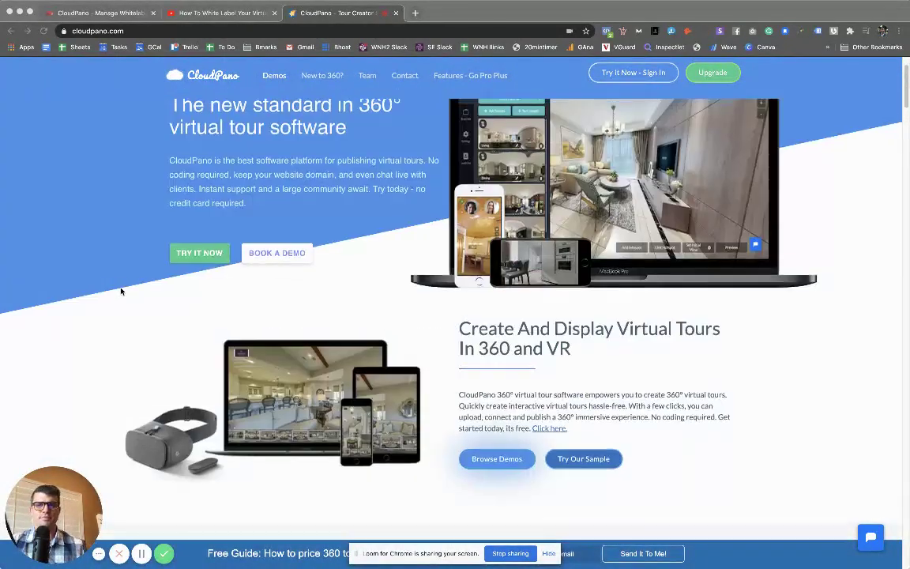
scroll(126, 292, up, 2)
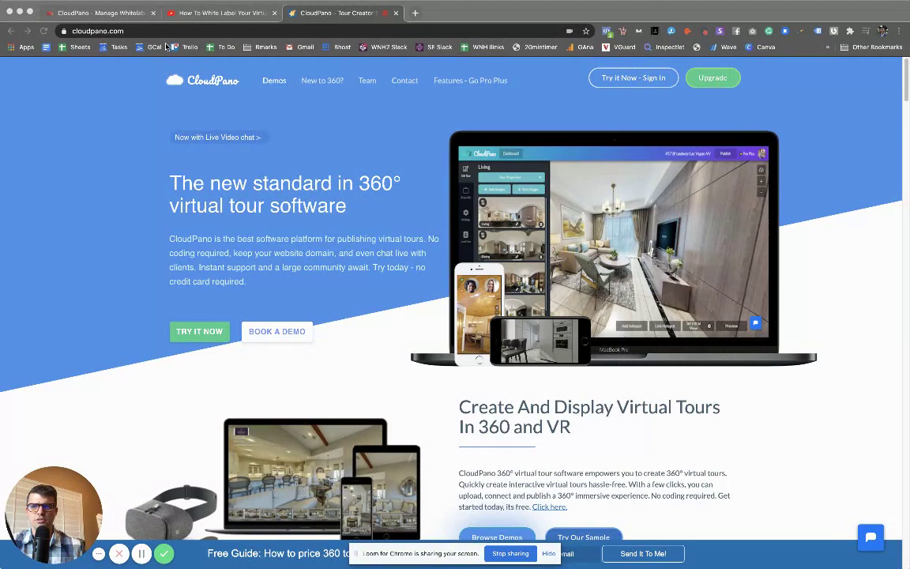
click(120, 13)
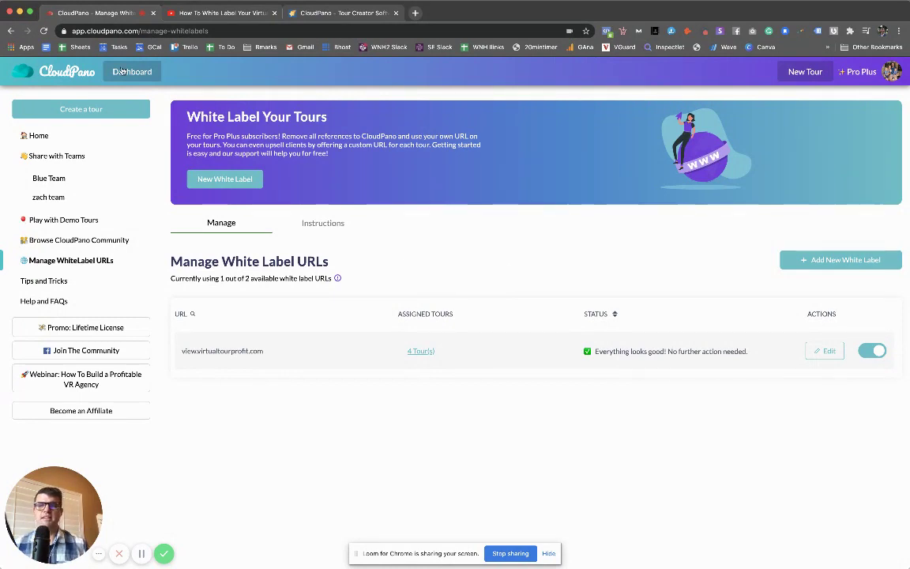
click(98, 30)
click(100, 30)
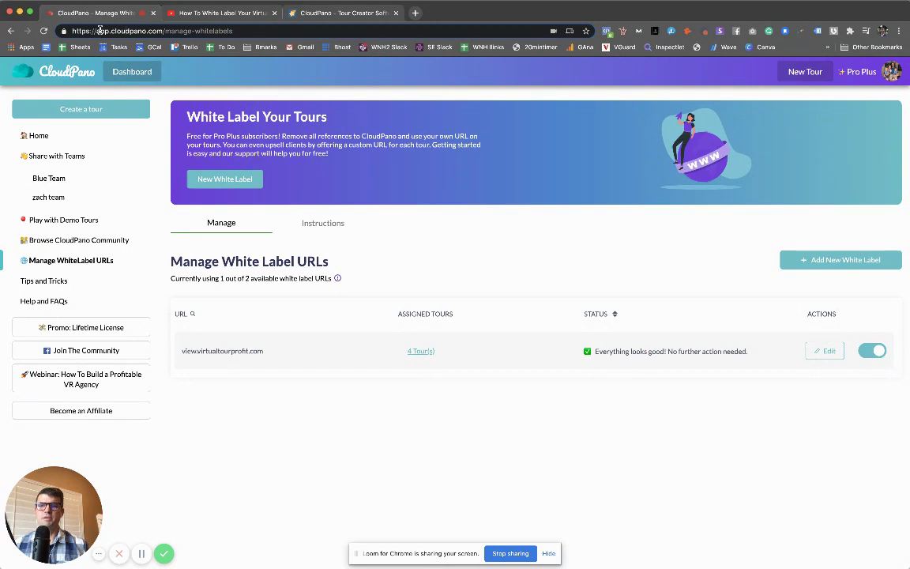
drag(112, 30, 159, 30)
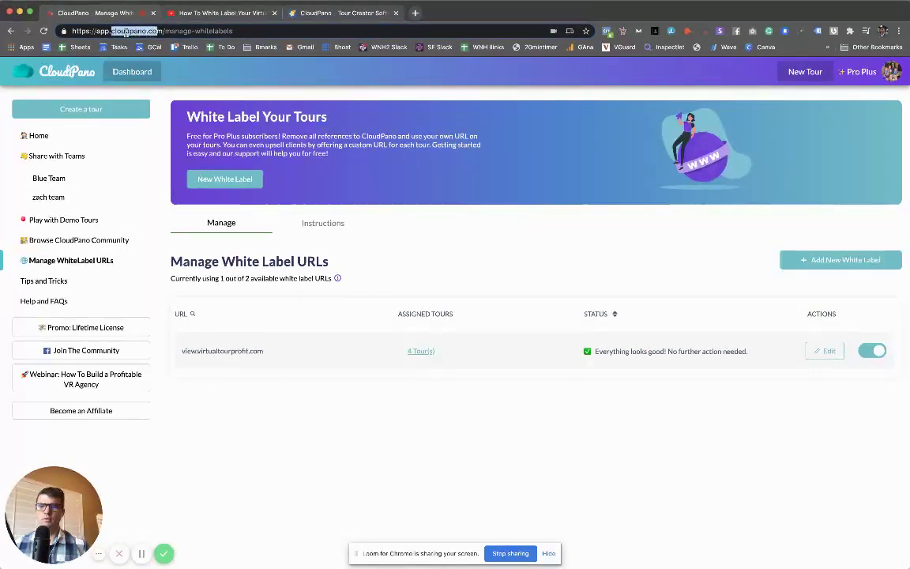
click(127, 30)
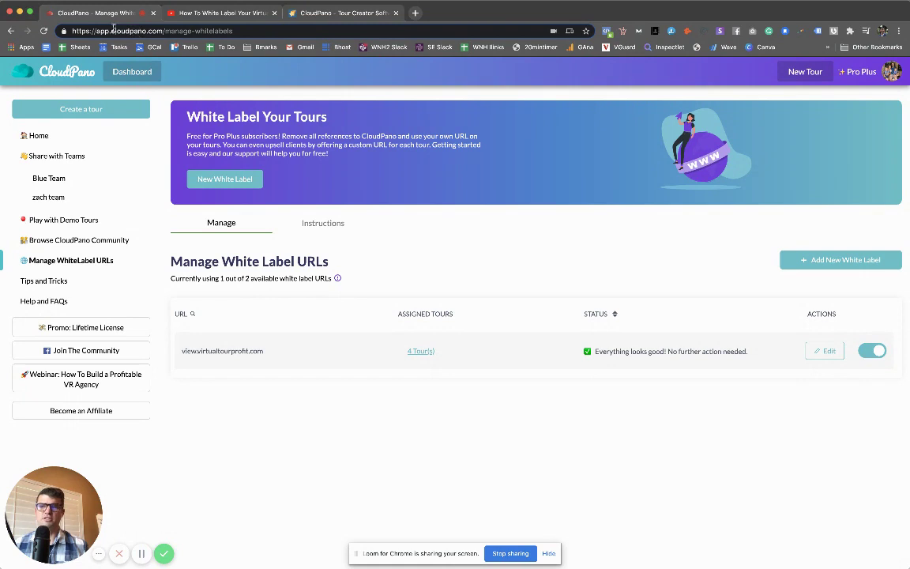
mouse_move(116, 30)
mouse_down()
mouse_move(95, 30)
mouse_move(148, 30)
mouse_up()
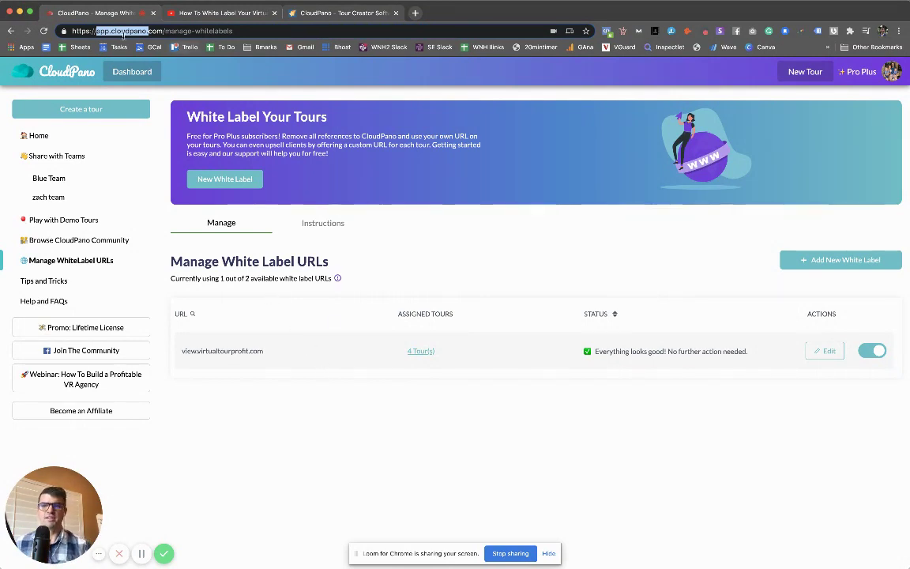
- Clear the highlighted selection in the browser address bar
click(125, 31)
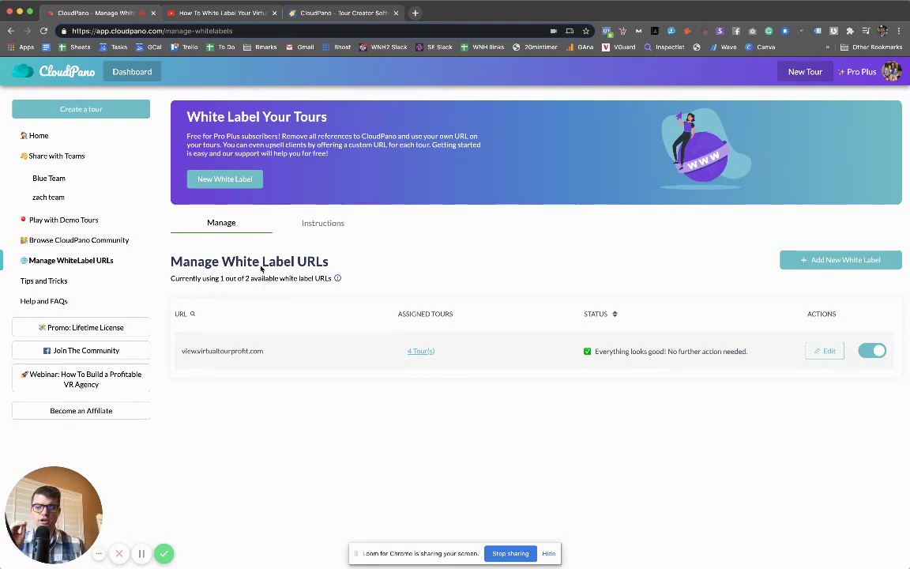
- Show the white-label Instructions and read through the domain setup steps down to the Live Example
click(332, 225)
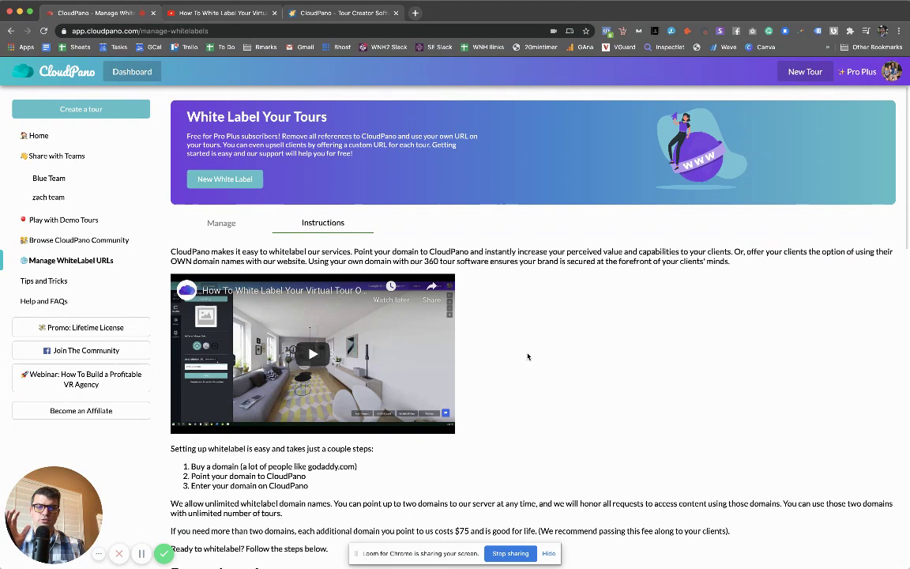
scroll(489, 345, down, 1)
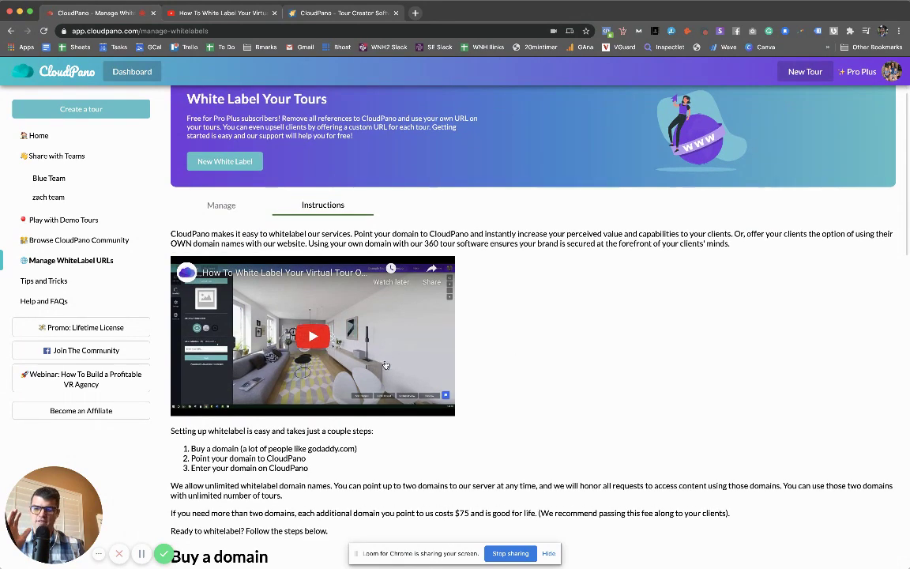
scroll(385, 365, down, 3)
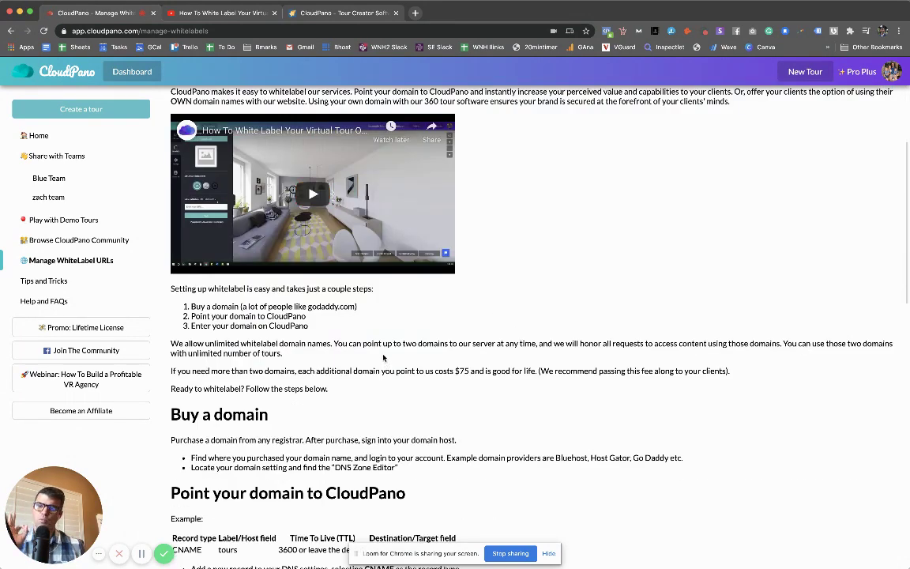
scroll(383, 358, down, 2)
scroll(383, 357, down, 1)
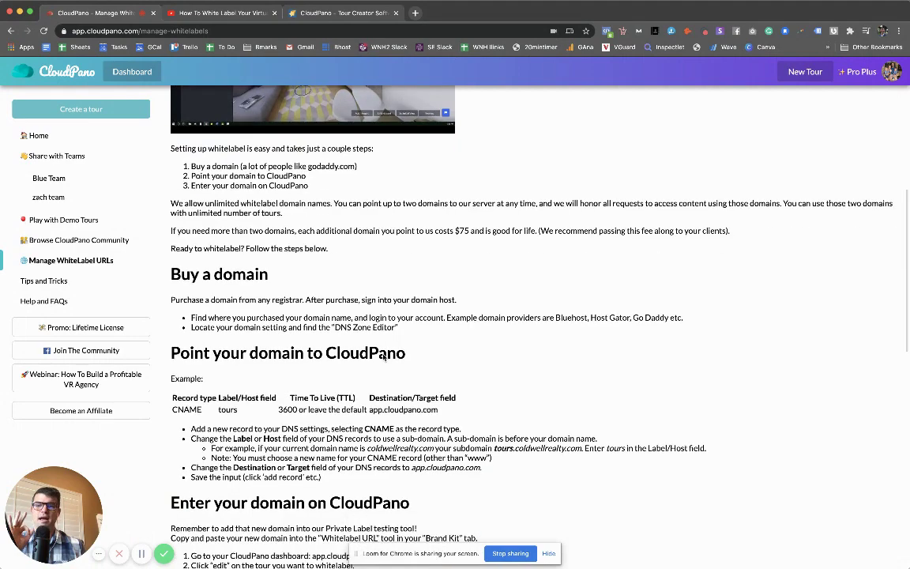
scroll(383, 357, down, 2)
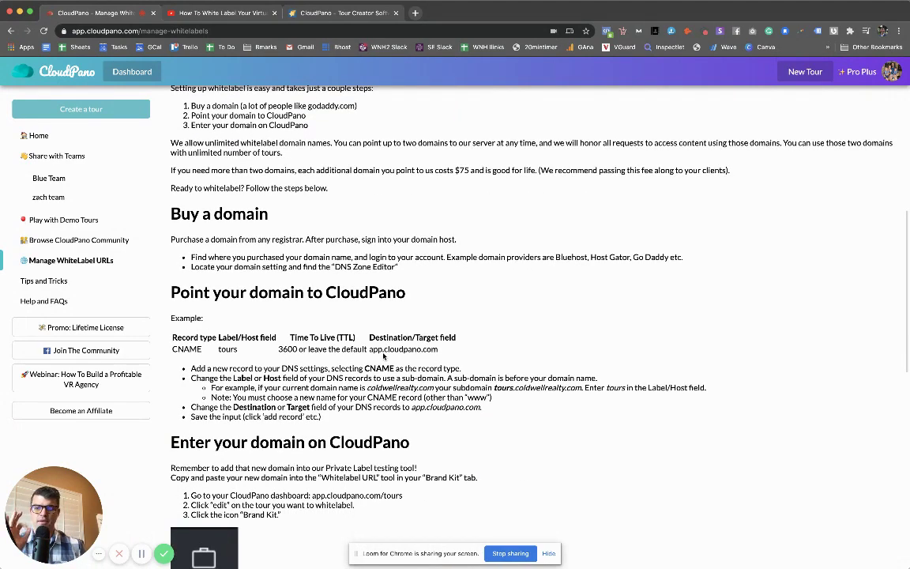
scroll(383, 355, down, 1)
scroll(384, 356, down, 3)
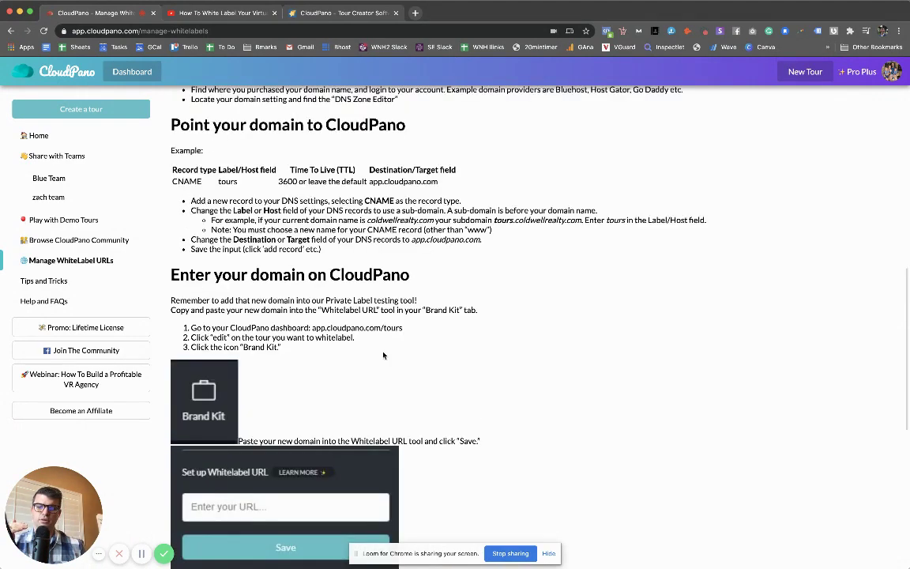
scroll(384, 355, down, 1)
scroll(388, 350, down, 2)
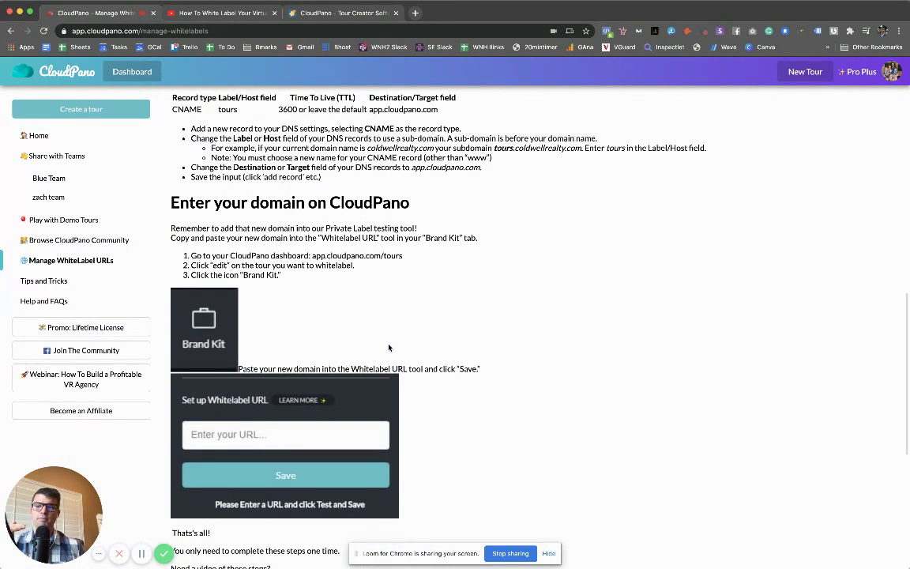
scroll(317, 356, down, 1)
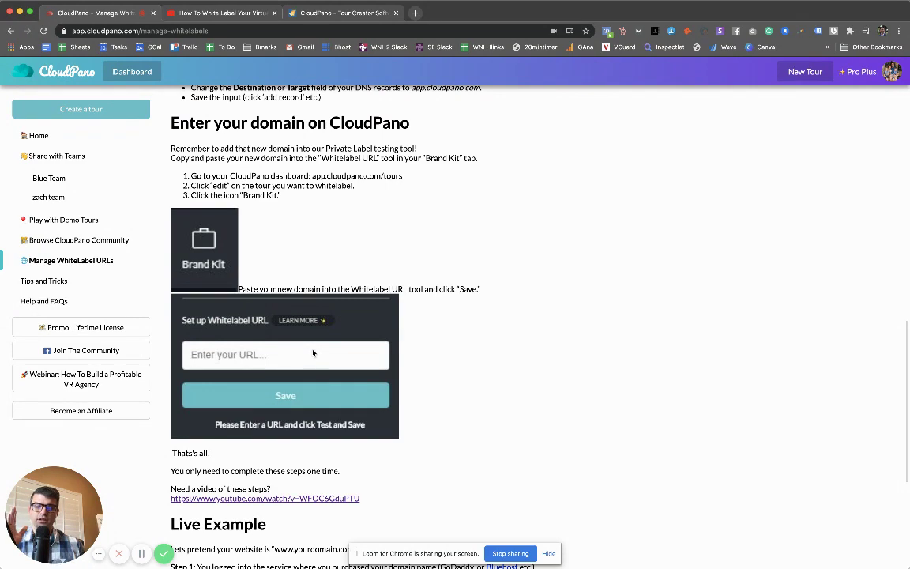
scroll(313, 353, down, 1)
scroll(312, 353, down, 2)
scroll(313, 353, down, 2)
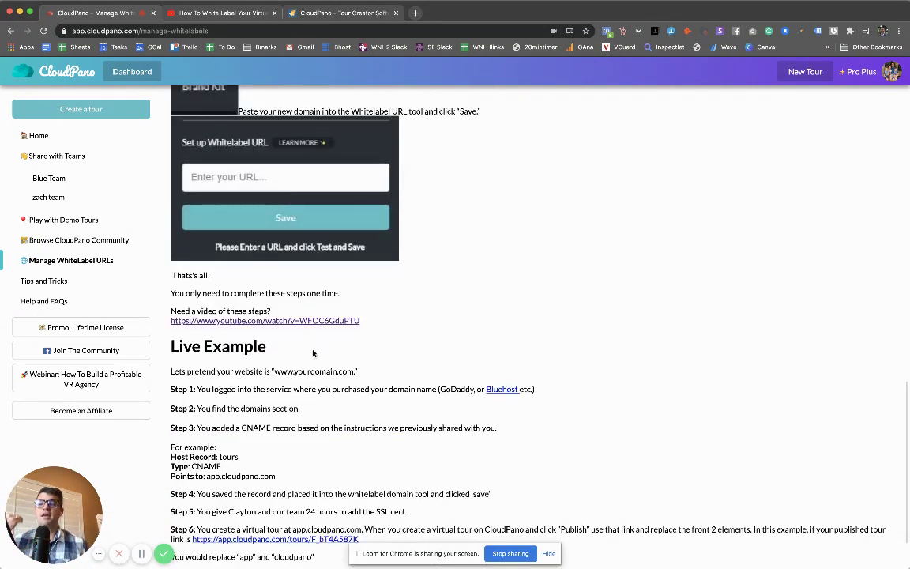
scroll(313, 353, down, 1)
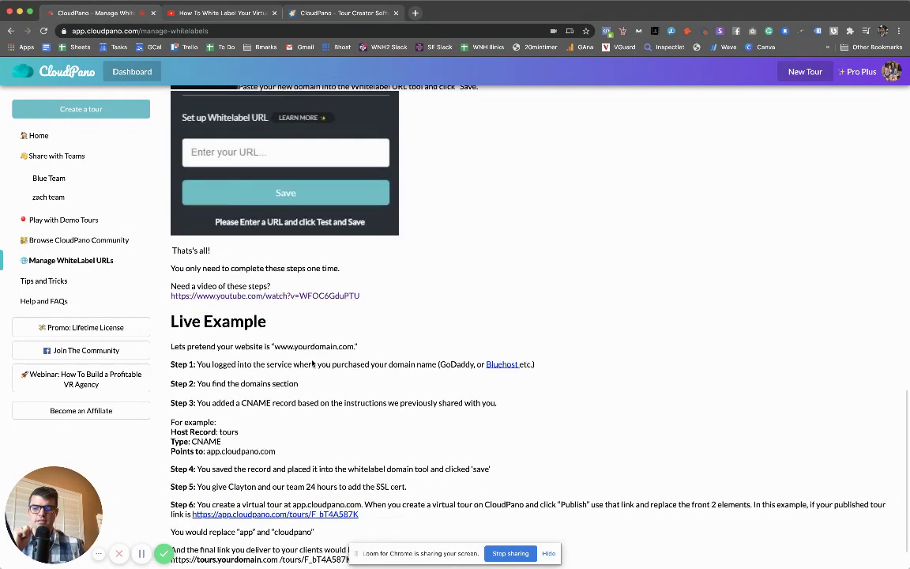
scroll(313, 355, up, 10)
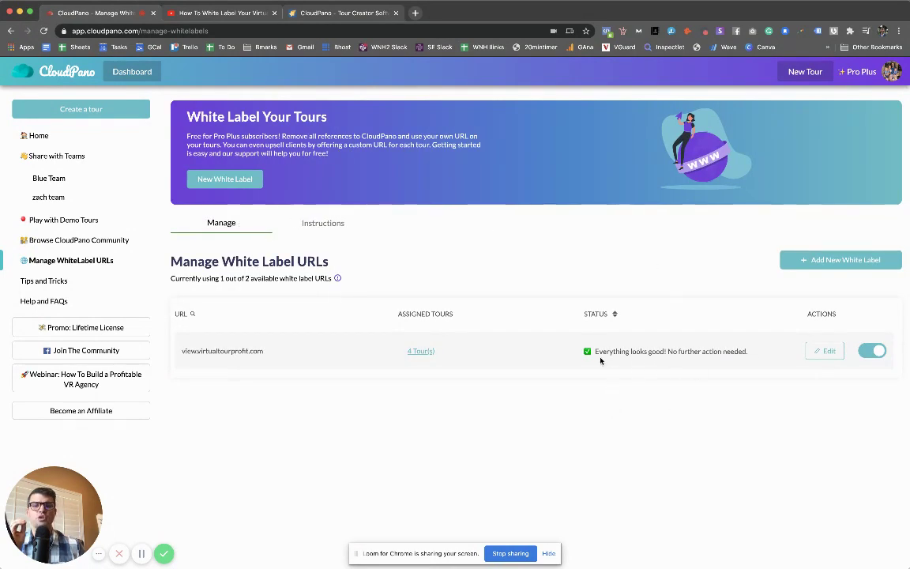
- Start a New White Label domain and focus the empty 'Your url' field
click(228, 180)
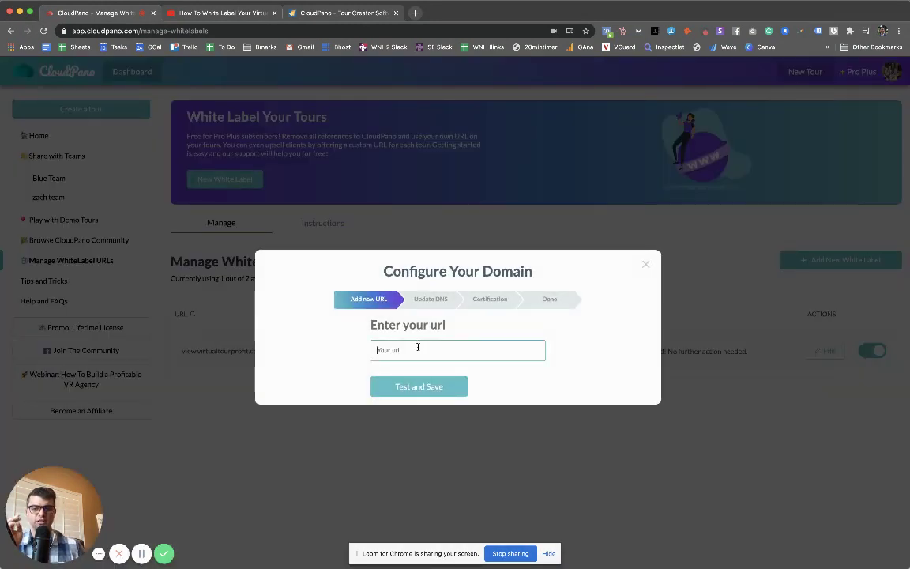
click(419, 344)
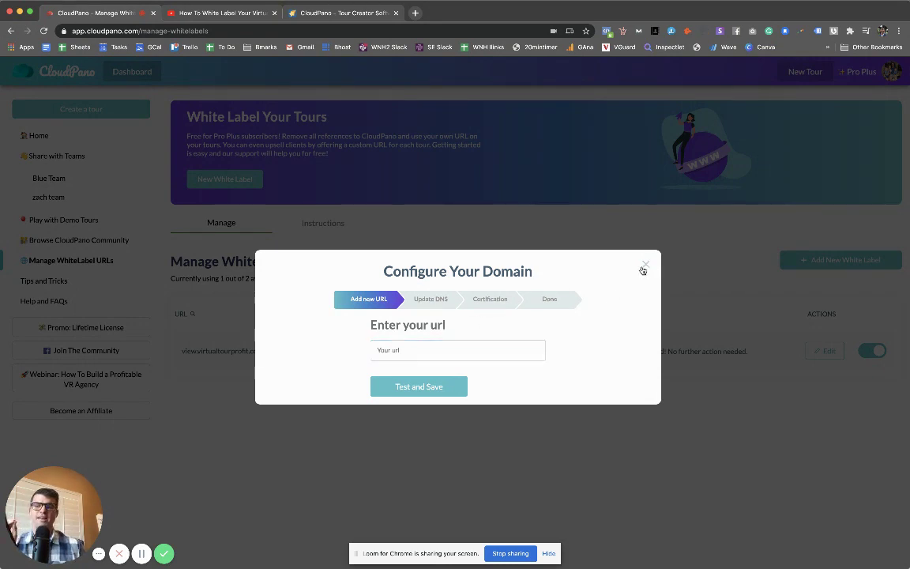
- Dismiss the Configure Your Domain dialog without entering a URL
click(645, 266)
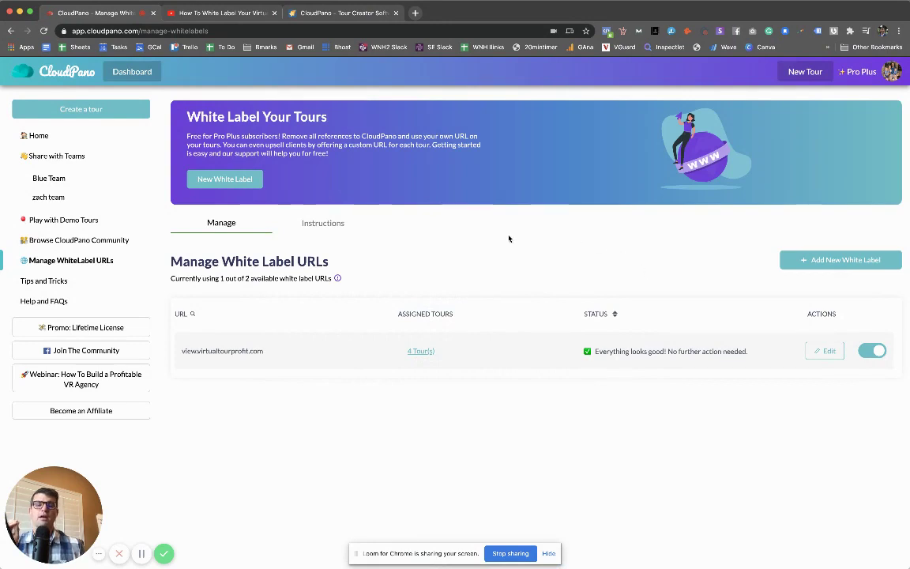